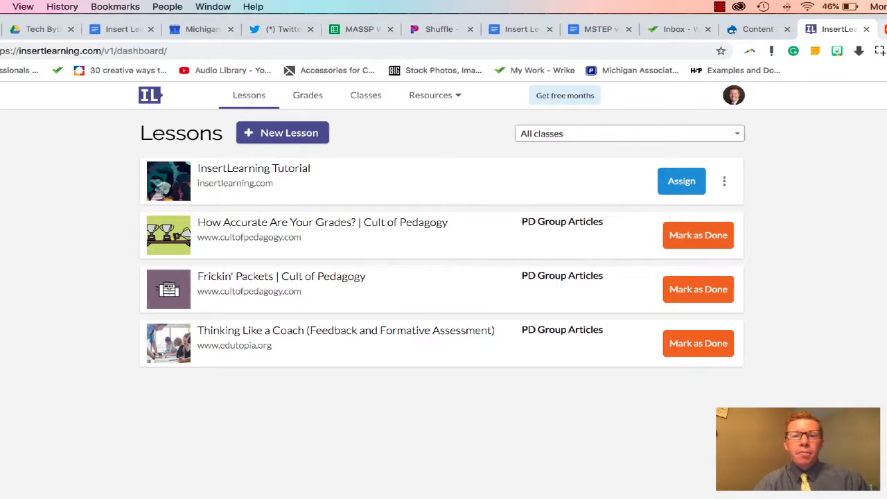
Switch to the Edutopia article "Rethinking Whole Class Discussion", start an InsertLearning lesson on it and dismiss the lesson template choice
click(883, 29)
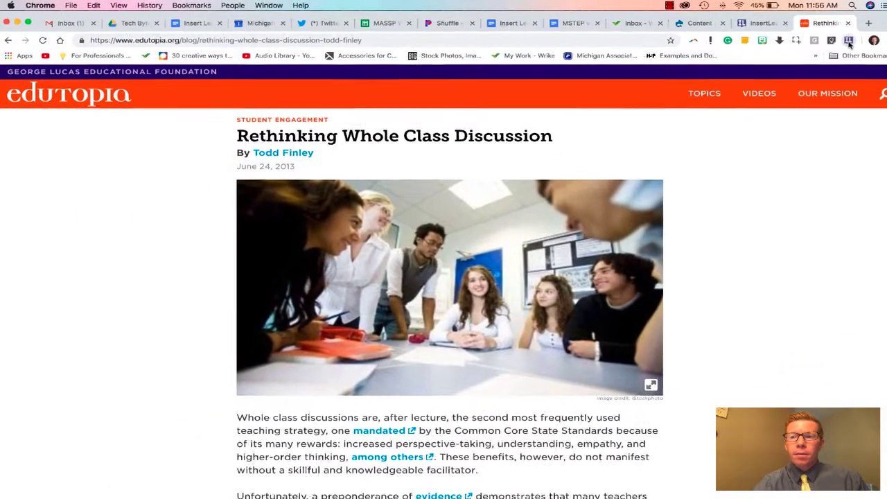
click(849, 42)
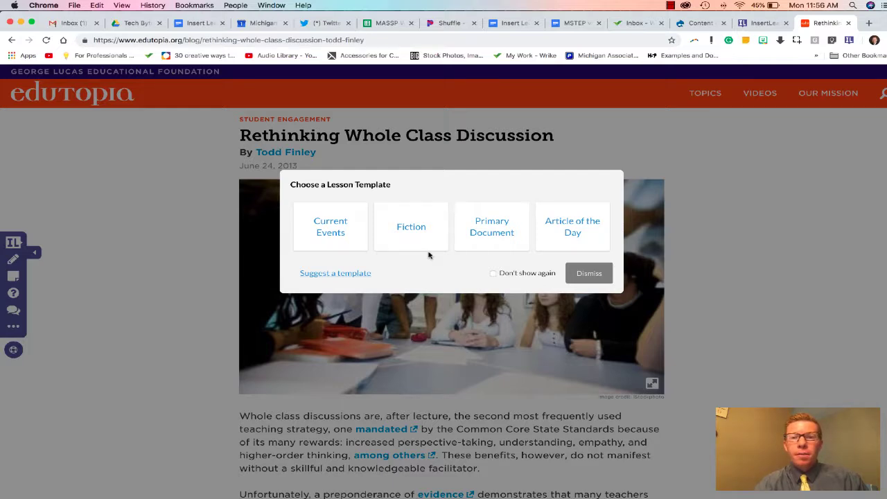
click(587, 276)
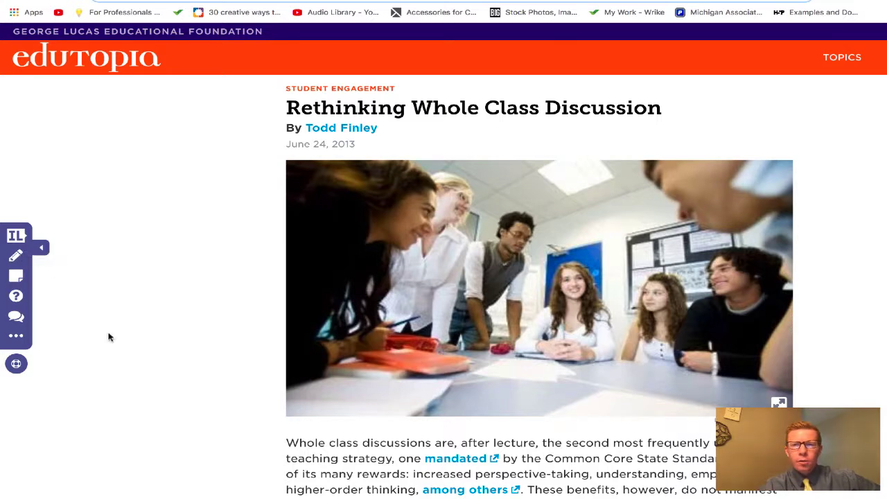
Highlight the bullet list of advice to teachers from "Distribute opportunities to talk" to "Vary the types of questions"
scroll(108, 338, down, 3)
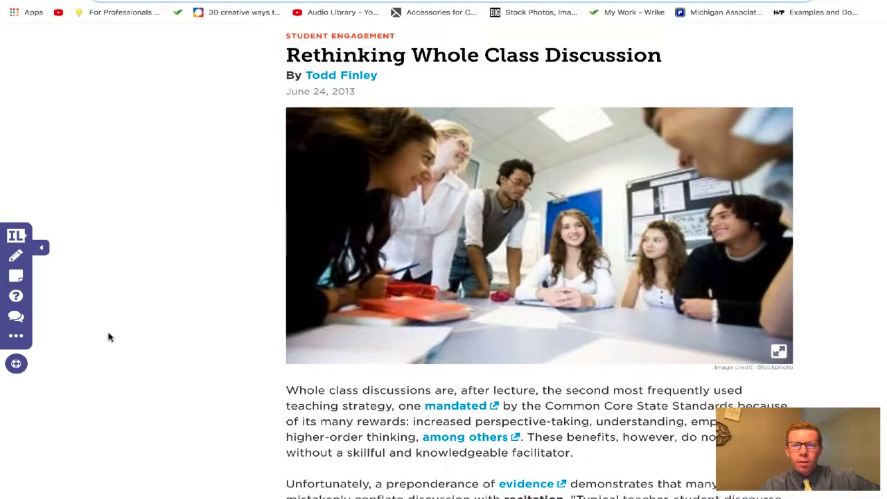
scroll(108, 337, down, 6)
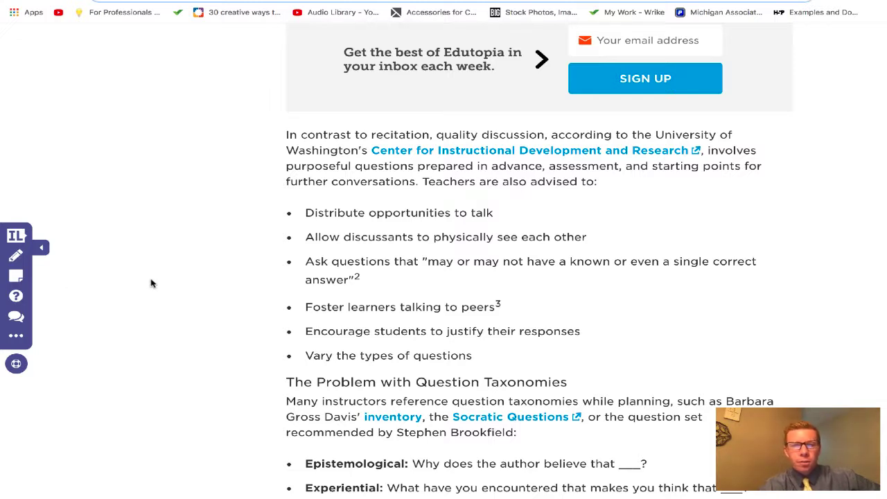
click(16, 257)
mouse_move(306, 208)
mouse_down()
mouse_move(492, 346)
mouse_move(482, 365)
mouse_up()
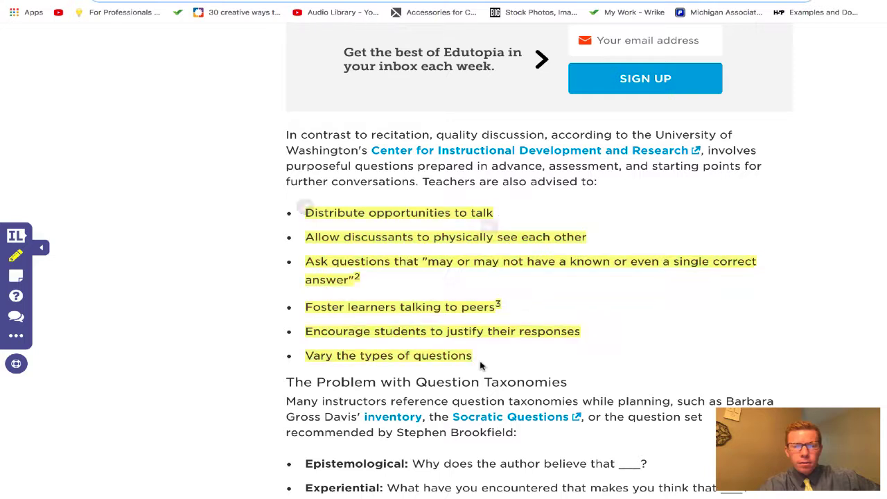
click(306, 207)
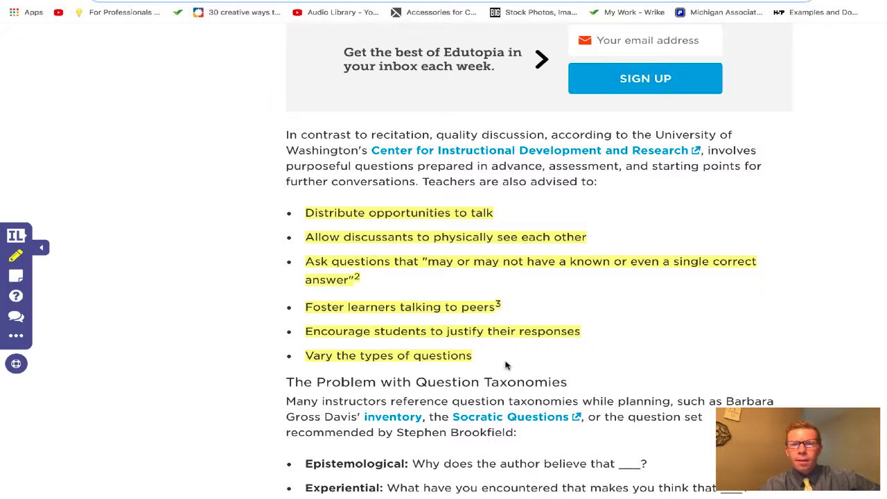
Insert a sticky note beneath the "Epistemological" bullet and paste in the YouTube video "What is epistemology?"
scroll(505, 365, down, 1)
scroll(505, 360, down, 3)
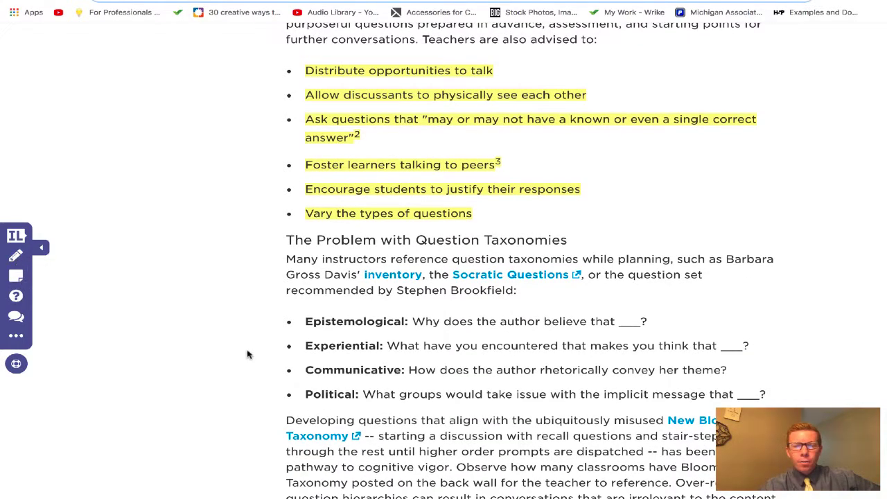
drag(305, 323, 649, 328)
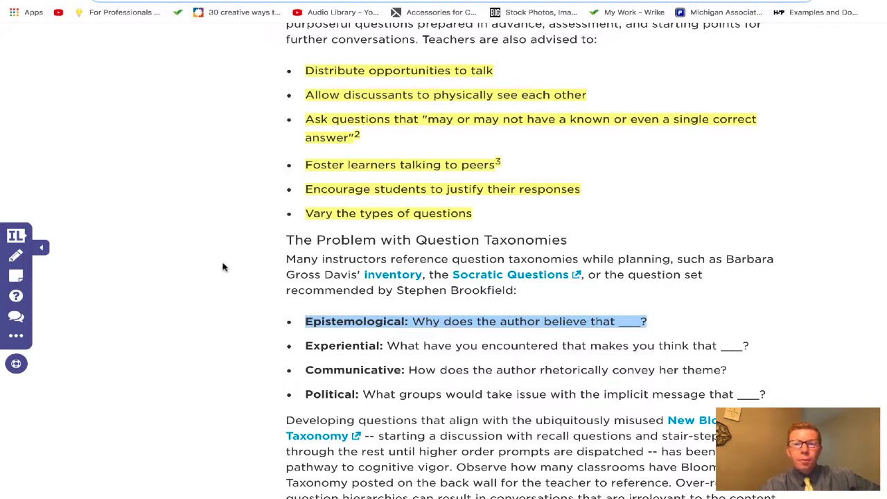
click(16, 277)
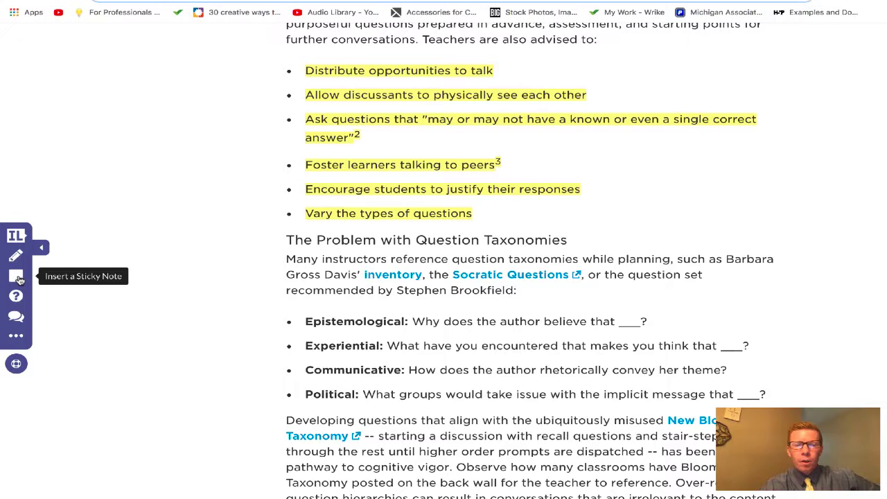
click(324, 323)
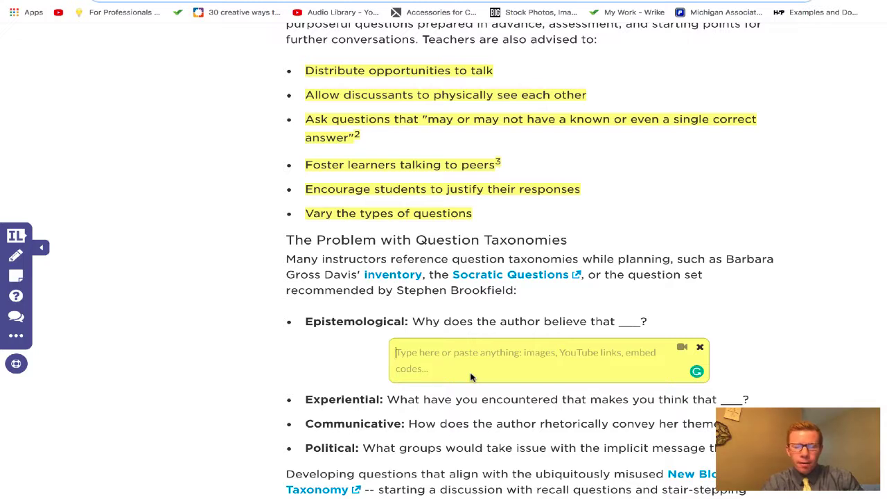
key(ctrl+v)
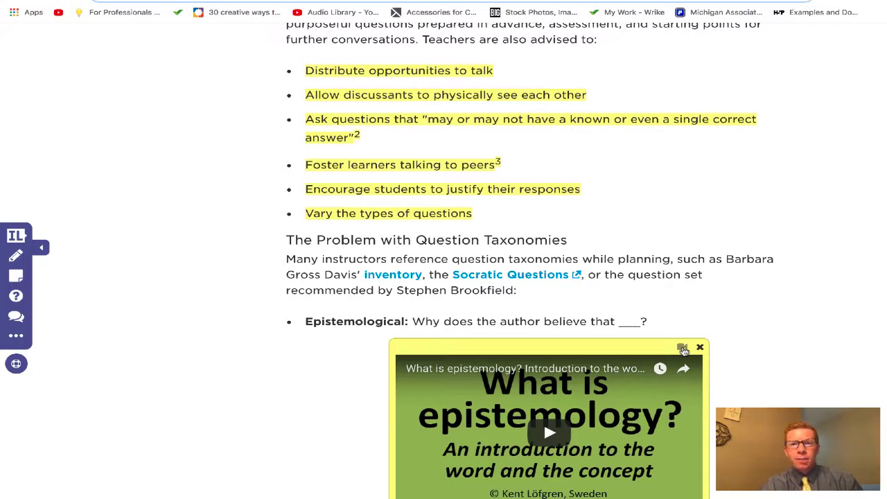
Insert a new question beneath the "Sarcasm" bullet in the "Avoid the Following" section
scroll(683, 350, down, 1)
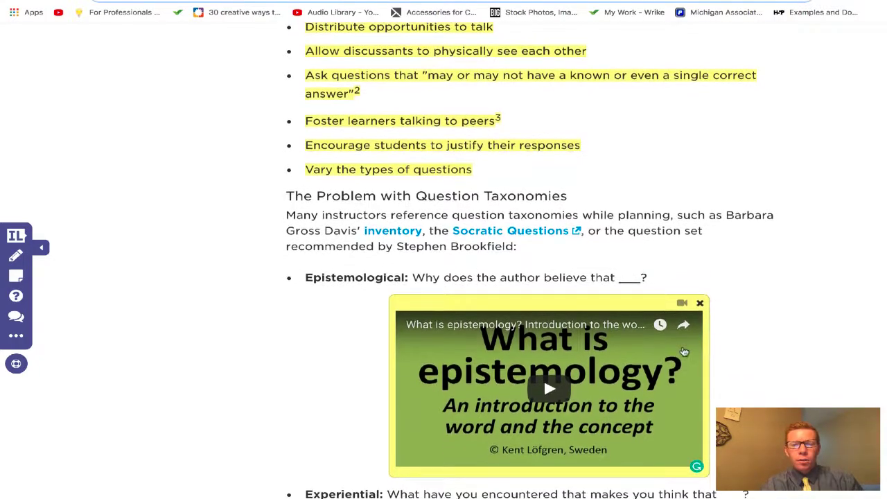
scroll(683, 350, down, 6)
scroll(682, 350, down, 7)
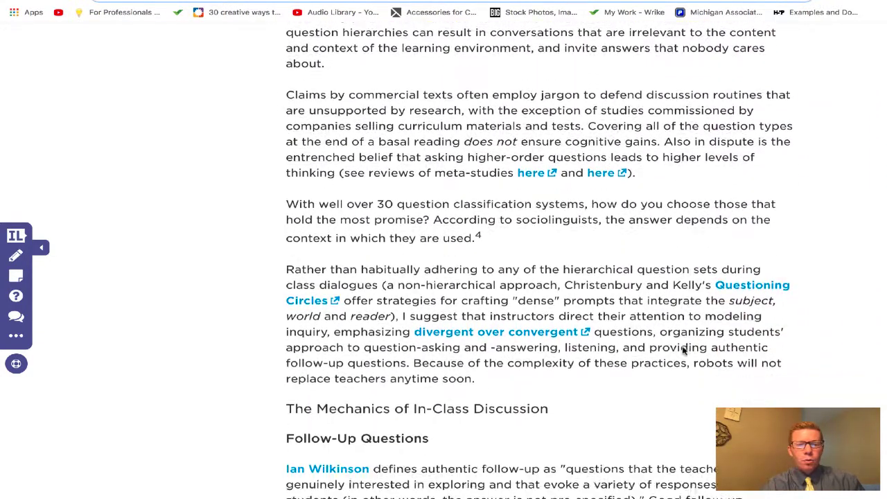
scroll(682, 350, down, 4)
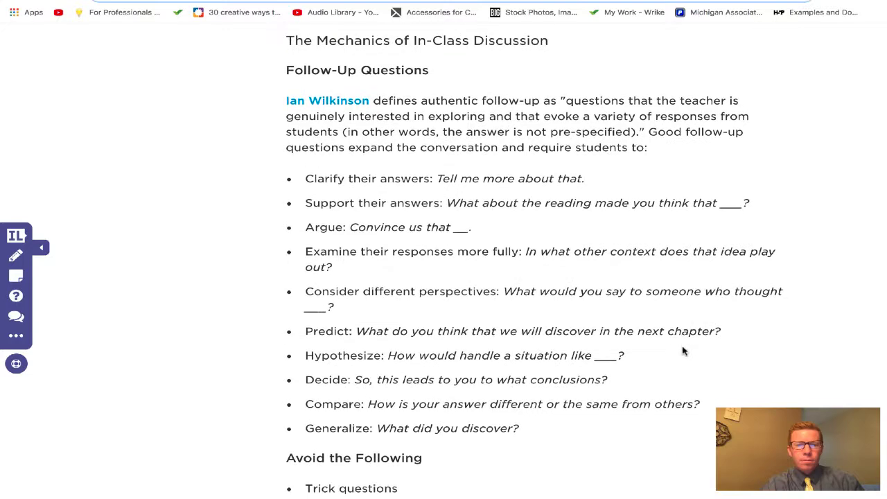
scroll(682, 350, down, 1)
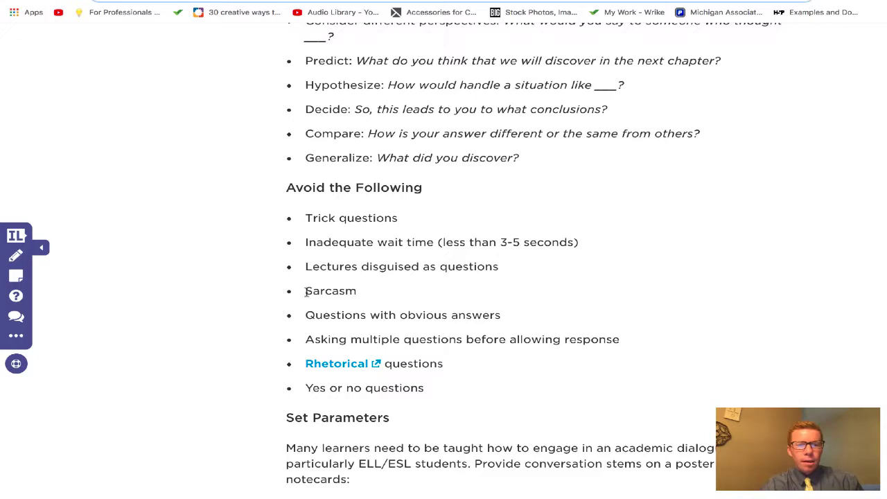
drag(306, 292, 356, 296)
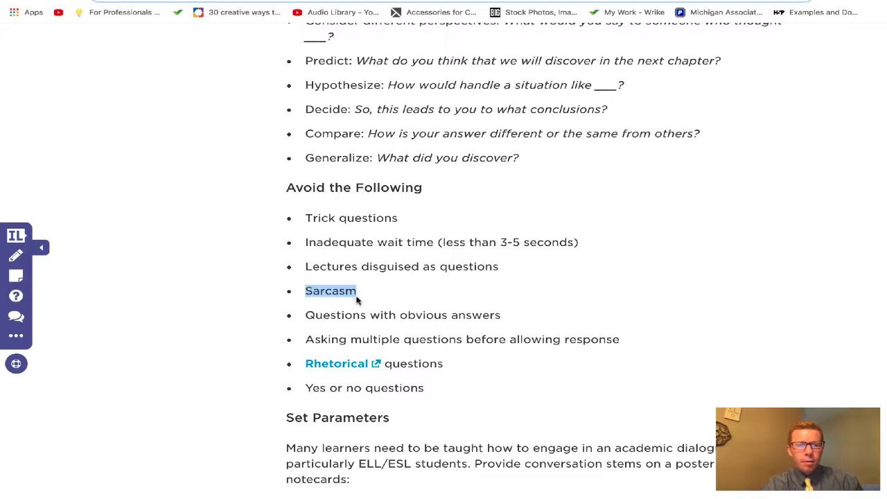
click(16, 296)
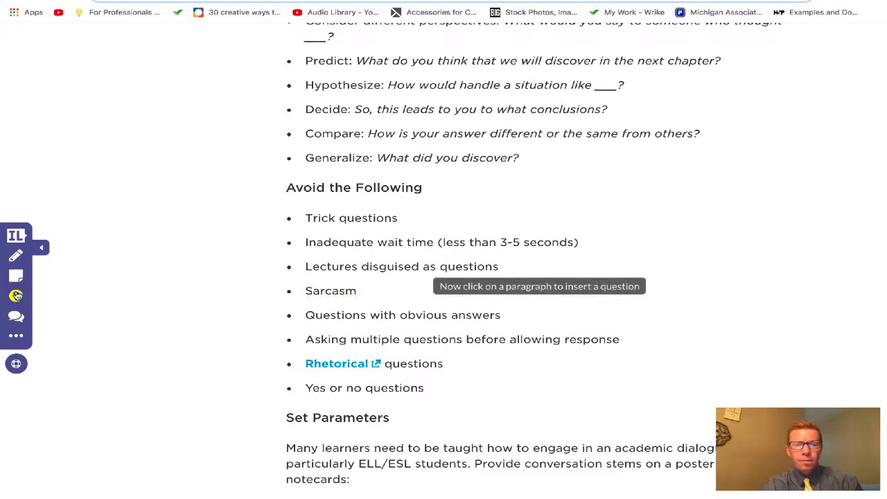
click(327, 294)
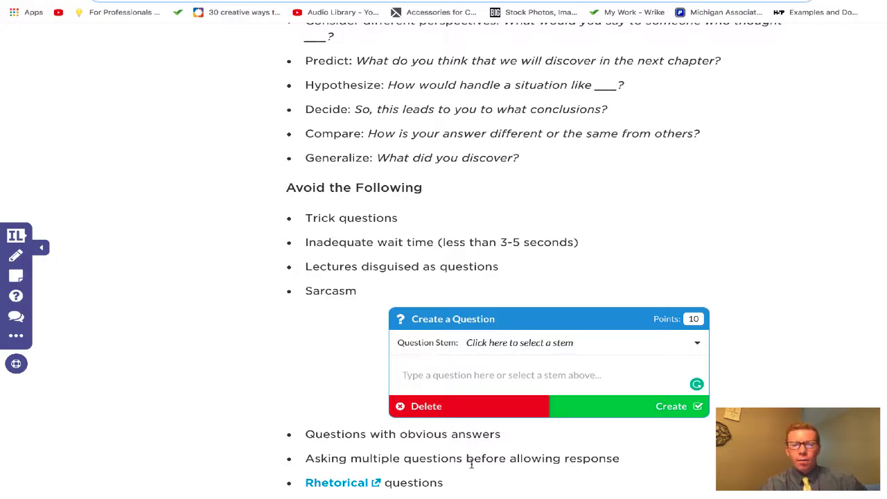
View the available question stems, then create the question with the custom text "Why shouldn't teachers use sarcasm in the classroom?"
click(566, 344)
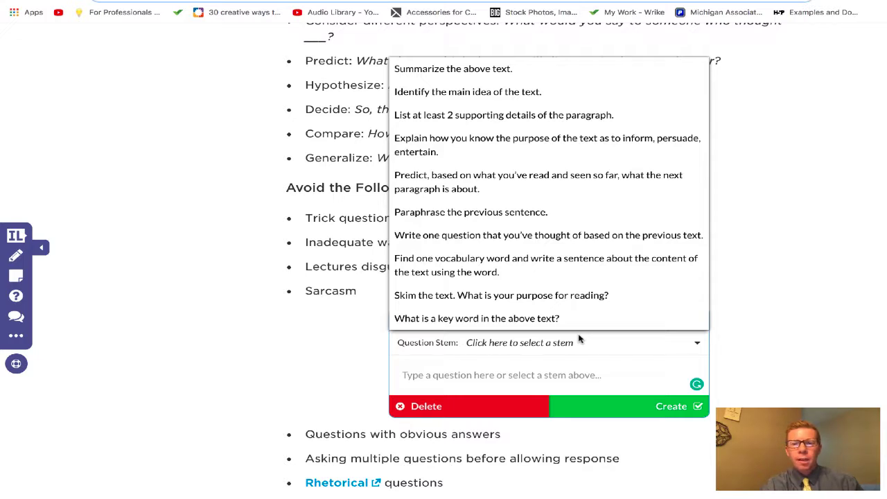
click(516, 376)
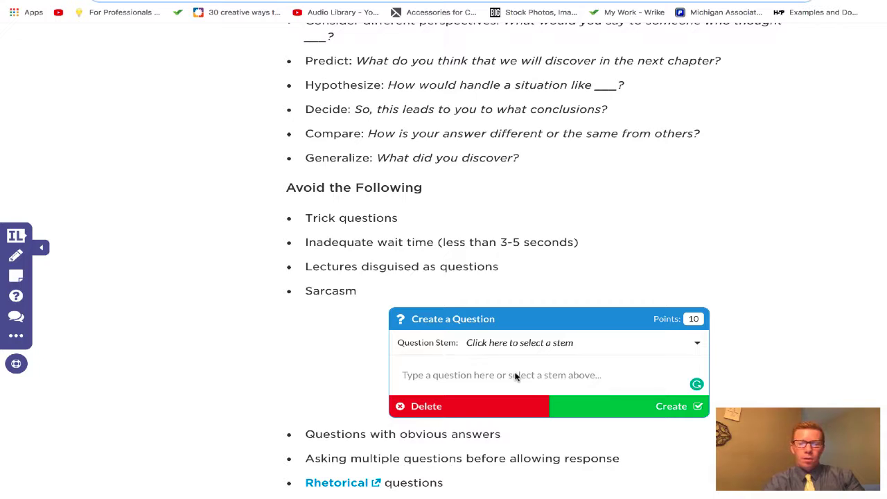
text(W)
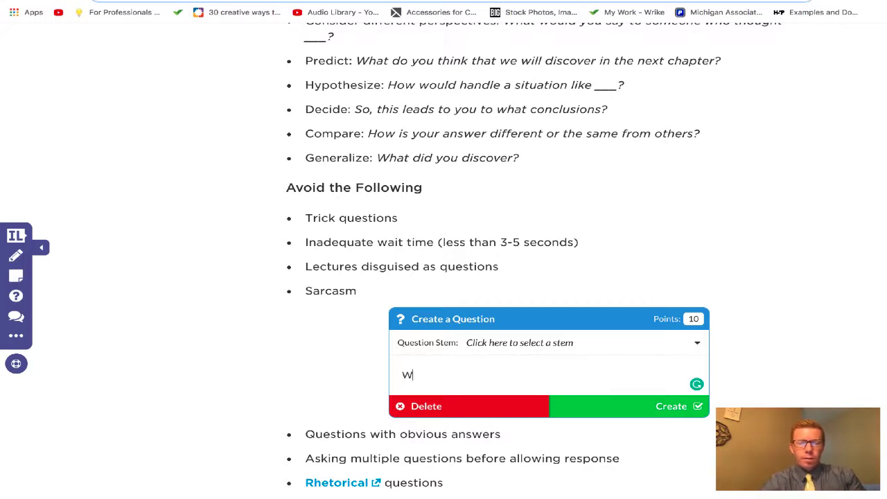
text(hy shouldn't )
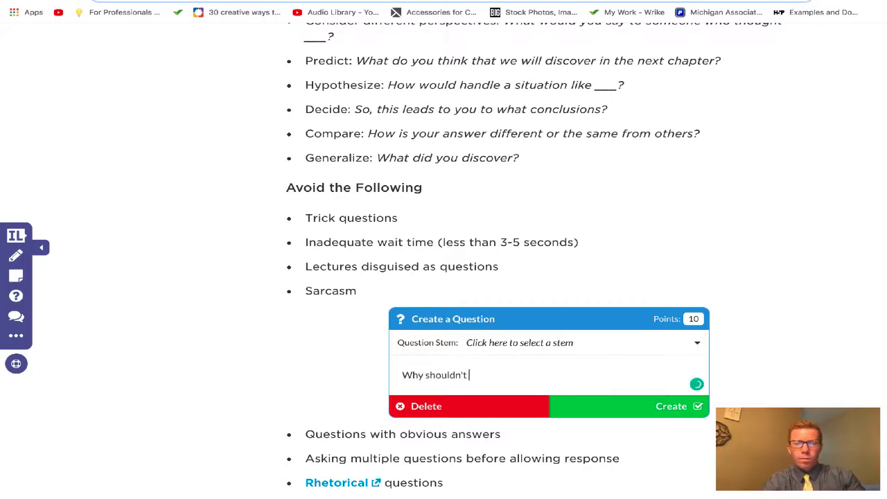
text(teachers use sa)
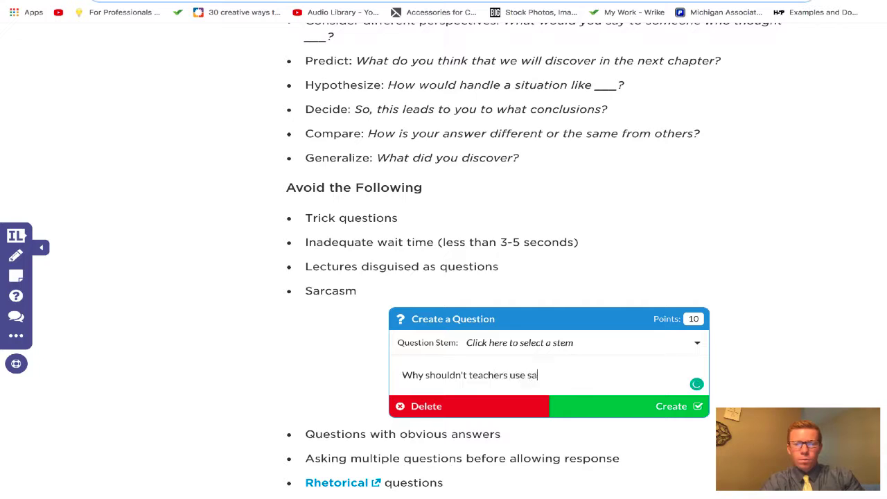
text(rcasm in the )
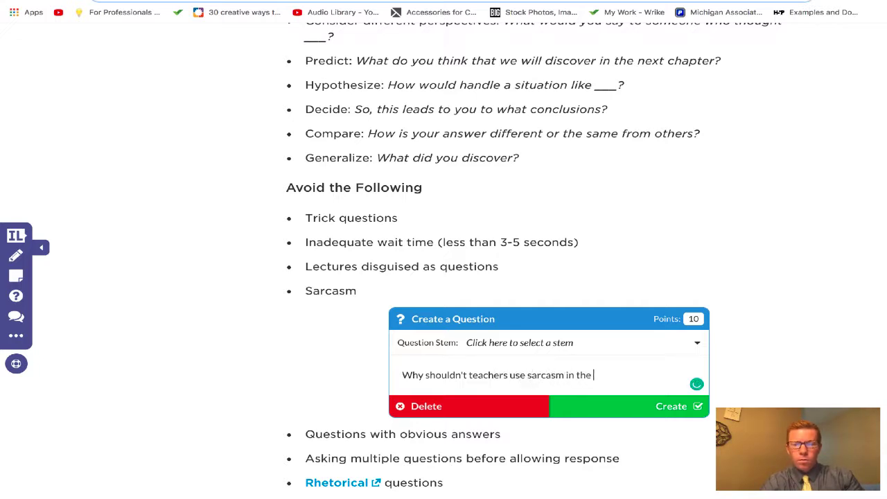
text(classroom?)
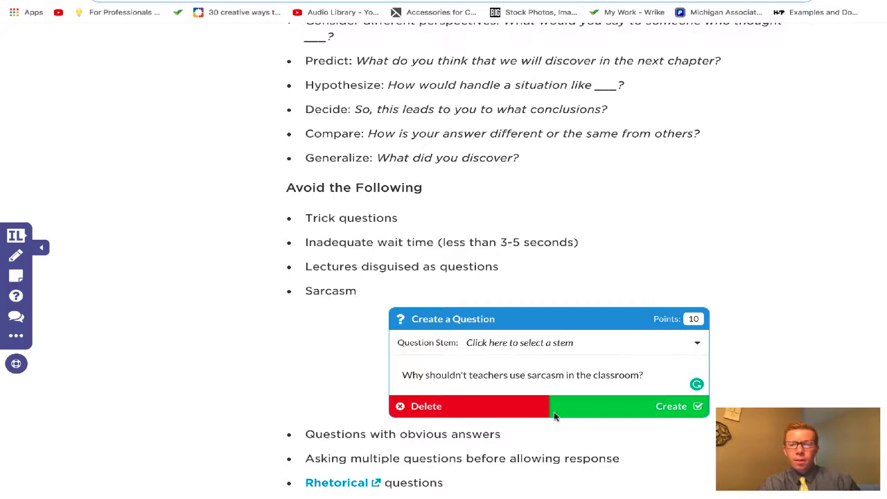
click(697, 408)
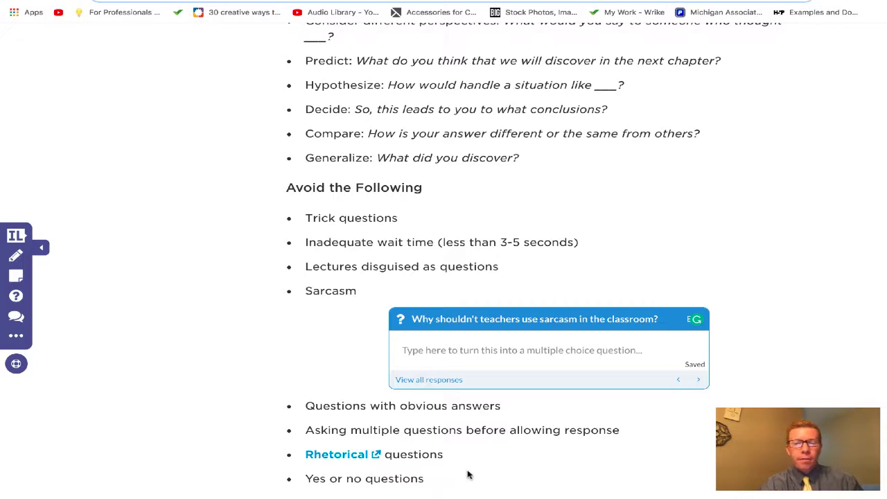
Create a discussion beneath the "Front-load rehearsal activities" list with the topic "Which of these strategies will you try this week and why?"
scroll(467, 475, down, 5)
scroll(468, 475, down, 6)
scroll(468, 474, down, 6)
scroll(468, 475, up, 5)
scroll(468, 475, up, 2)
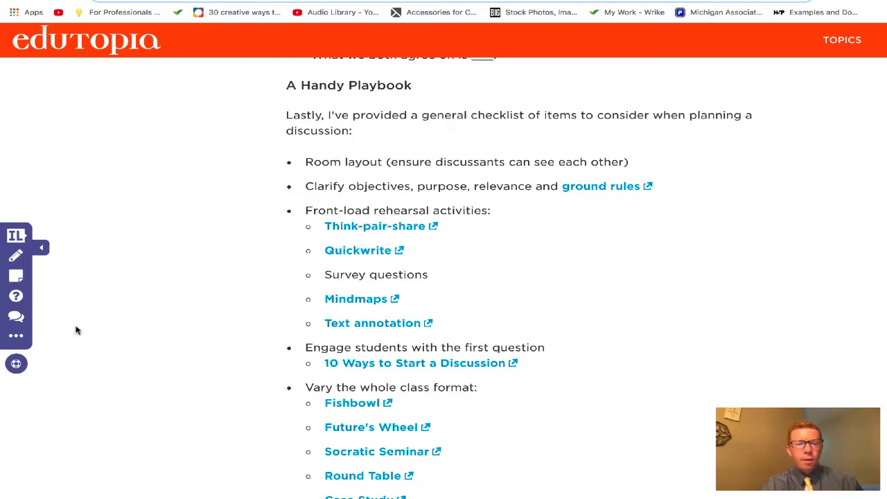
click(17, 317)
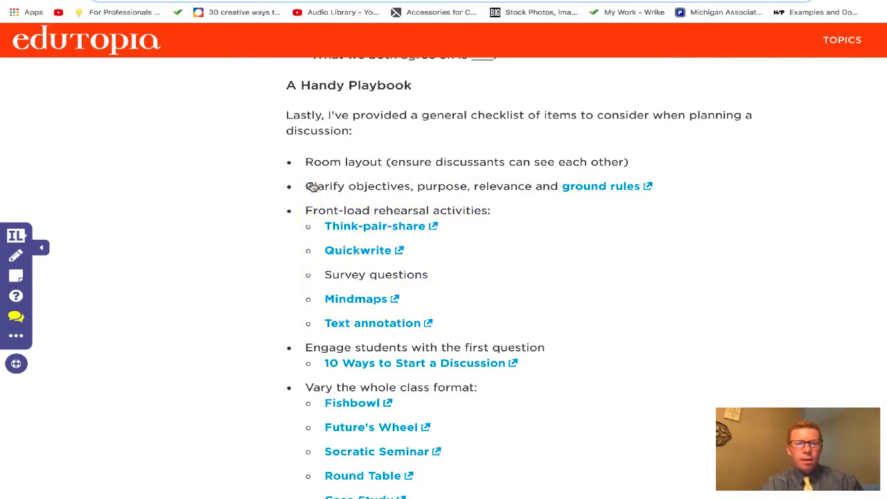
click(307, 210)
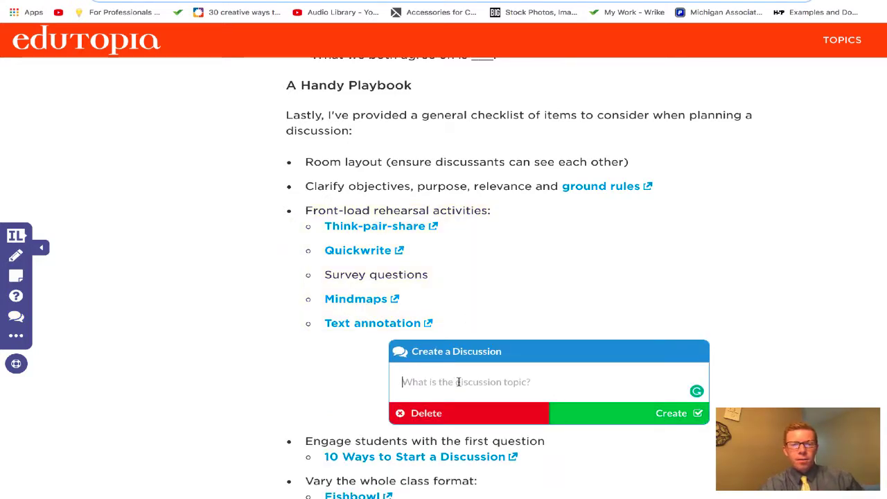
text(Which of these strategies will you try this week and why?)
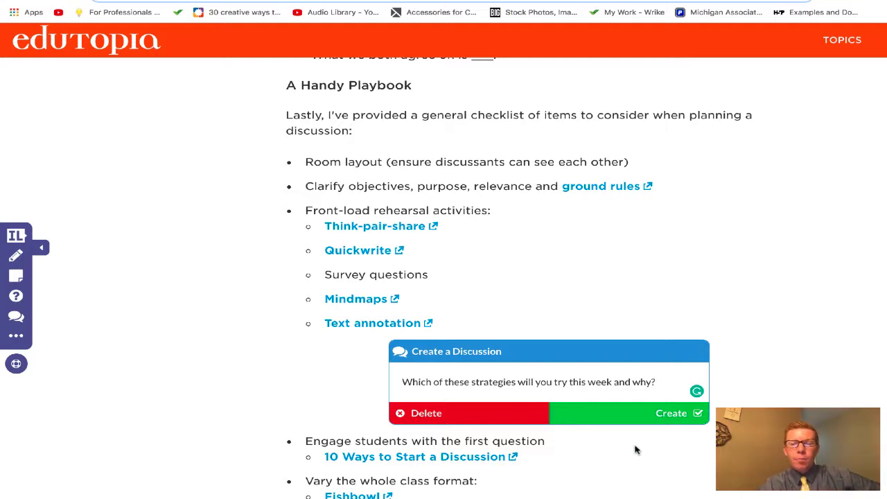
click(665, 415)
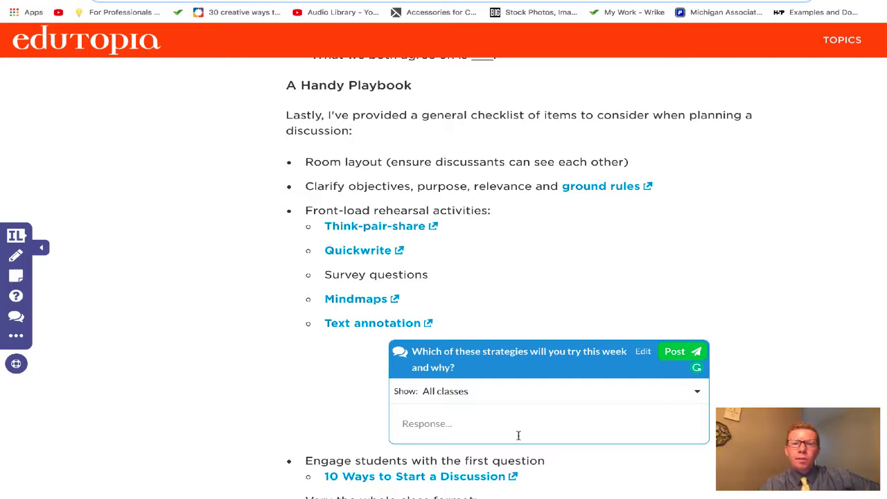
Assign the lesson to the Tech Bytes class and switch back to the InsertLearning Lessons dashboard
scroll(518, 436, up, 6)
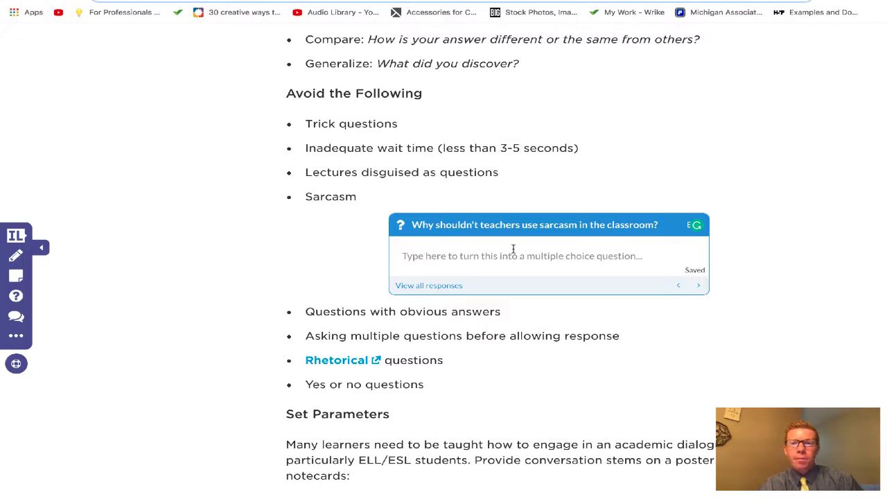
scroll(513, 248, down, 8)
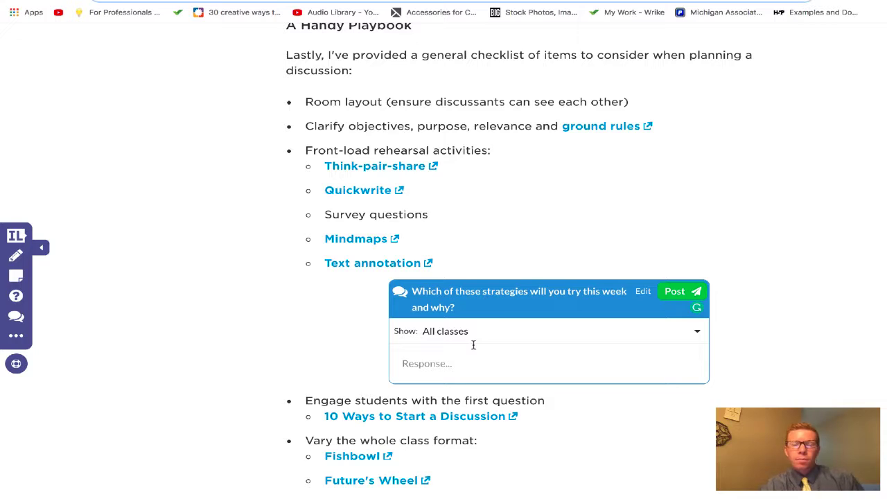
scroll(111, 383, down, 1)
scroll(111, 383, down, 2)
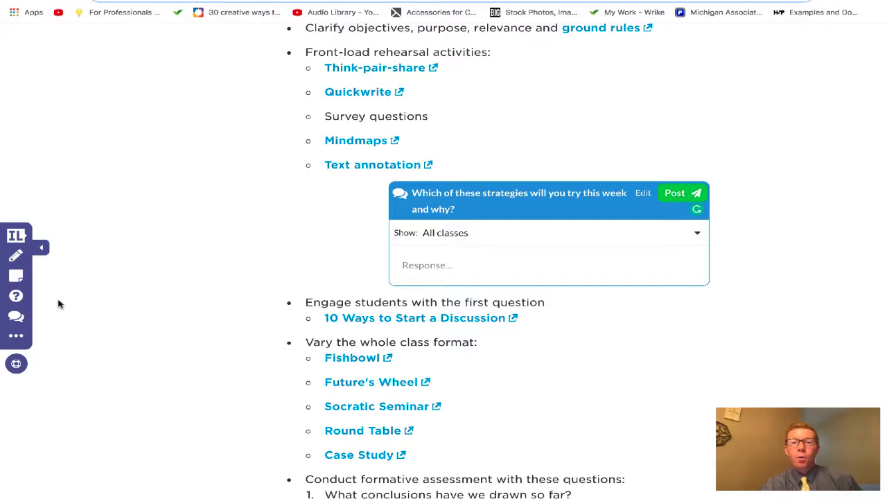
click(16, 336)
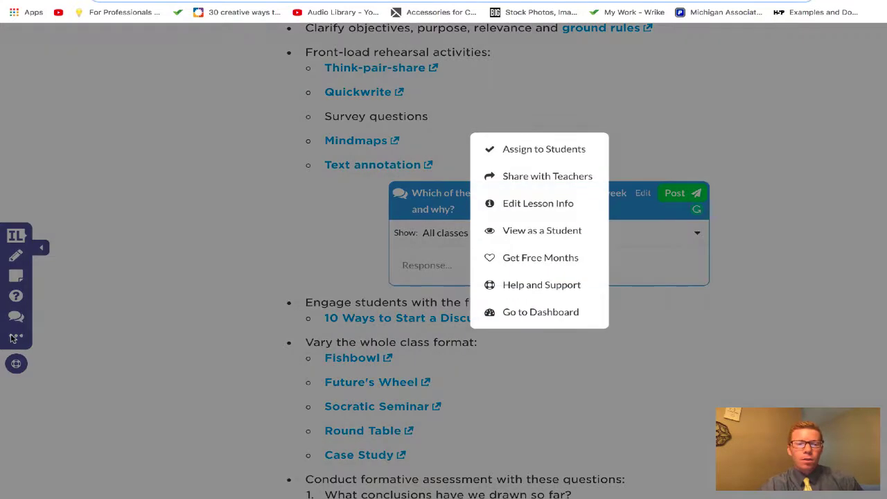
click(544, 150)
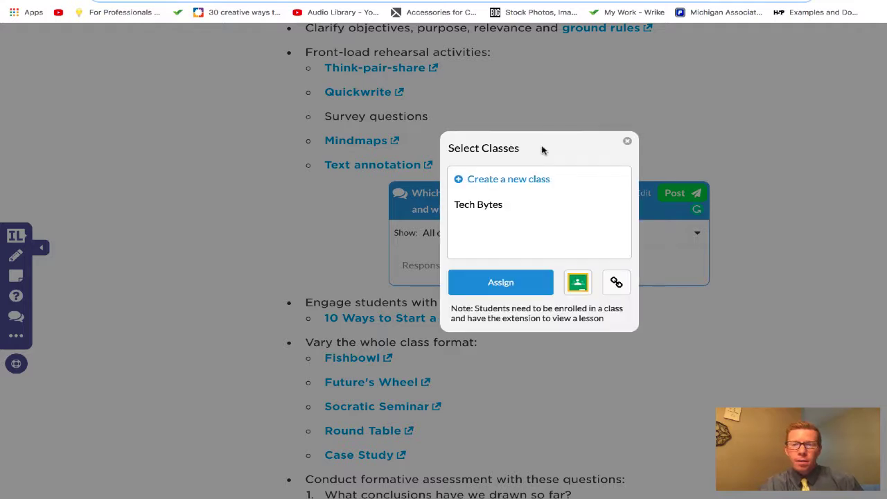
click(483, 208)
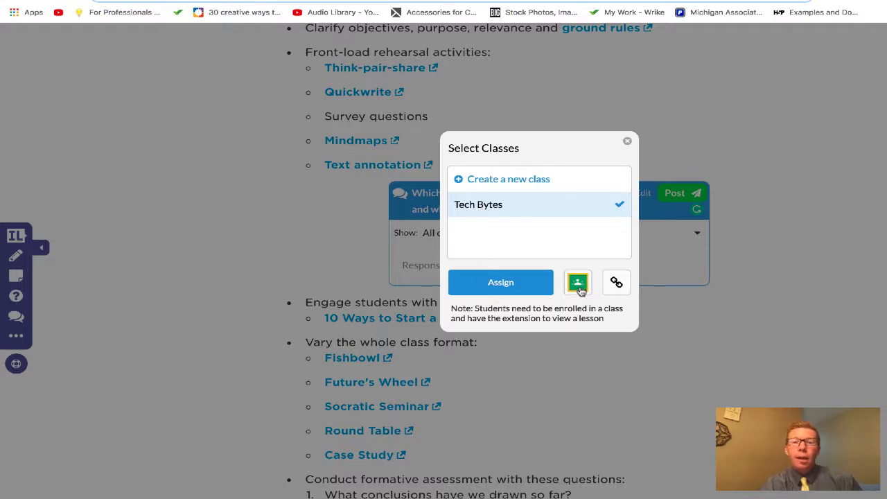
click(493, 289)
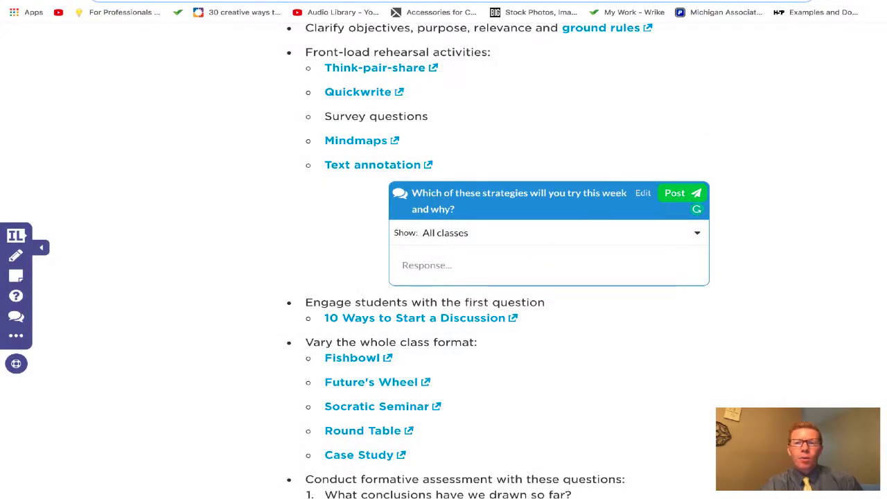
key(ctrl+Tab)
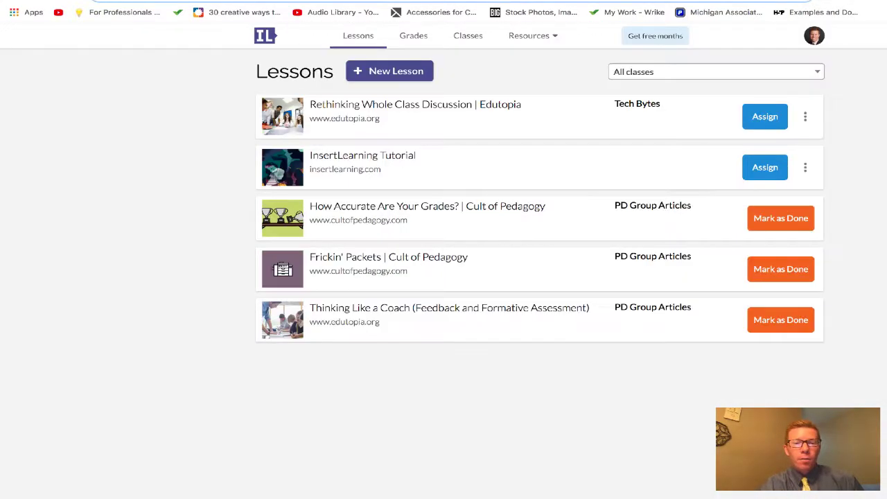